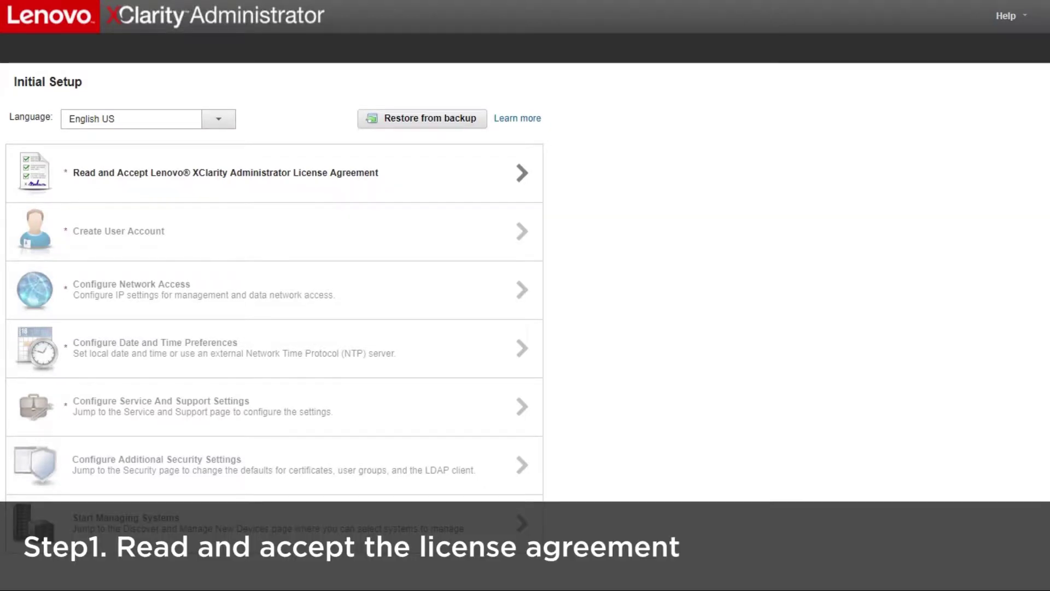
Review and accept the XClarity Administrator license agreement.
click(225, 172)
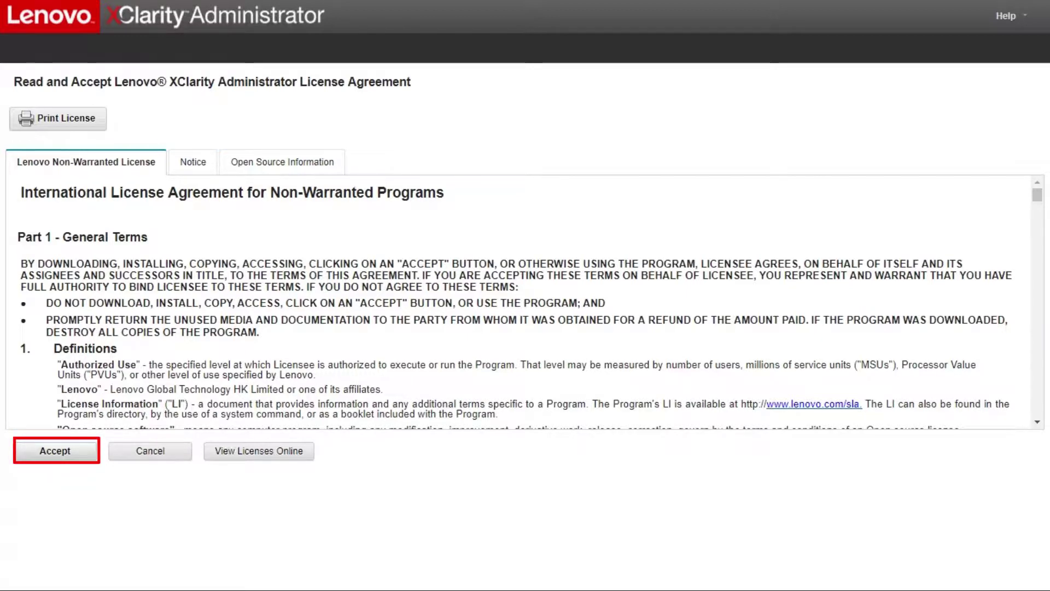
key(Return)
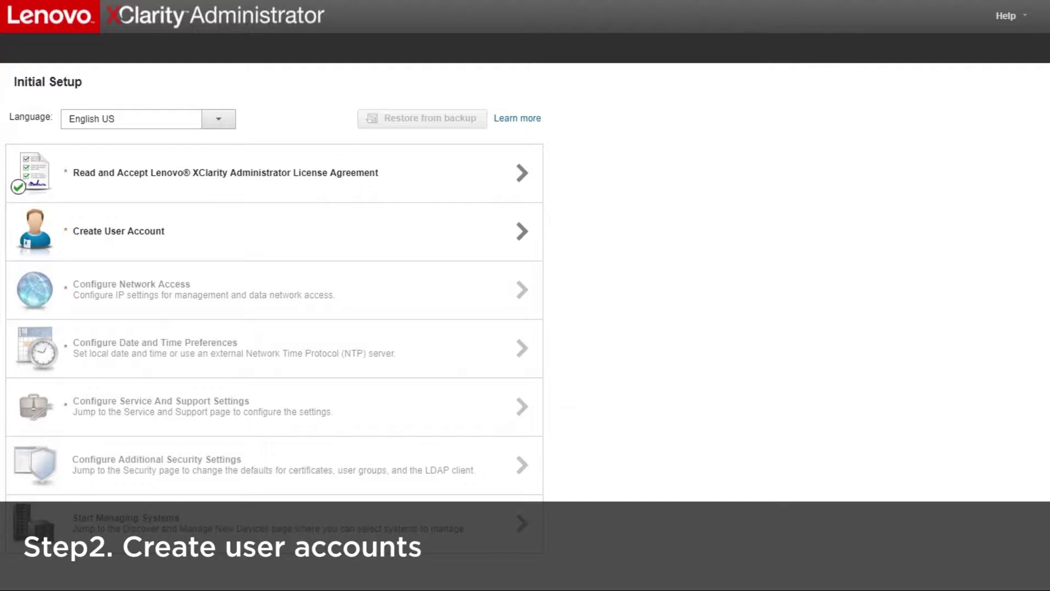
Start a new supervisor user account with the username 'Supervisor1'.
key(Return)
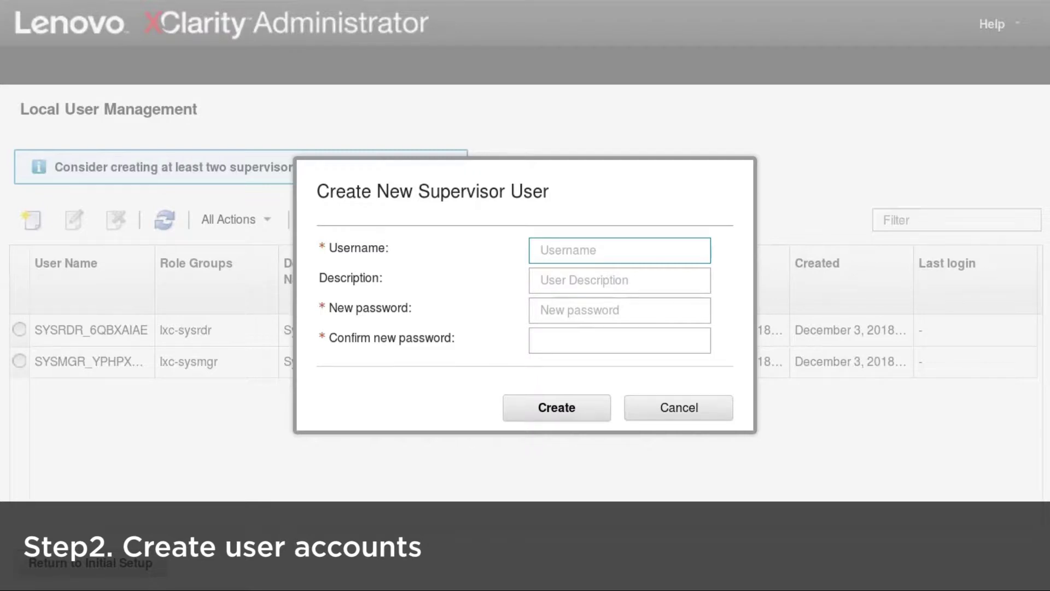
text(Super)
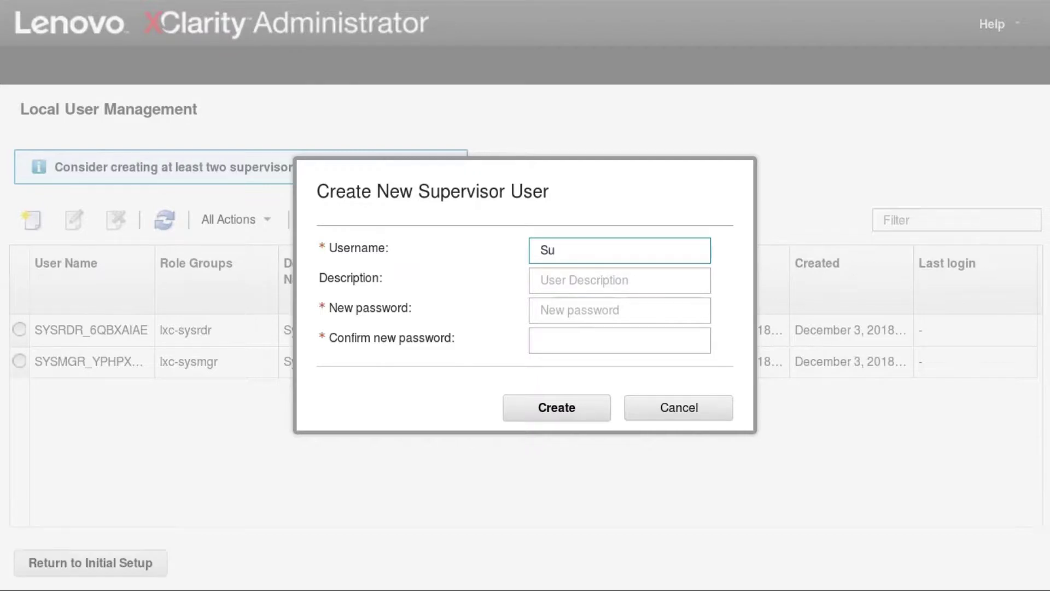
text(visor1)
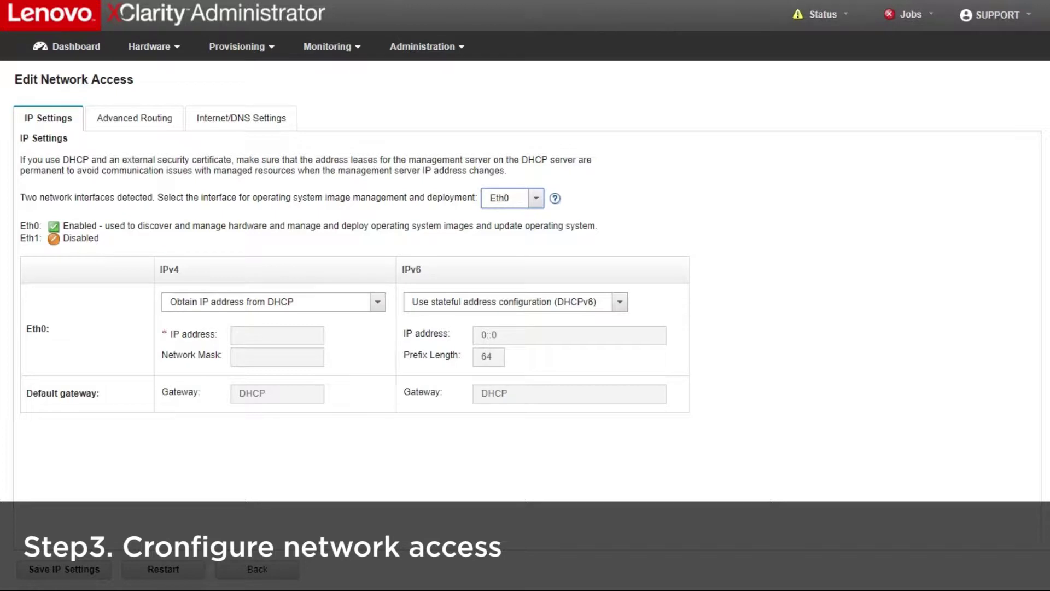
Choose Eth1 as the interface for operating system image management and deployment.
key(alt+Down)
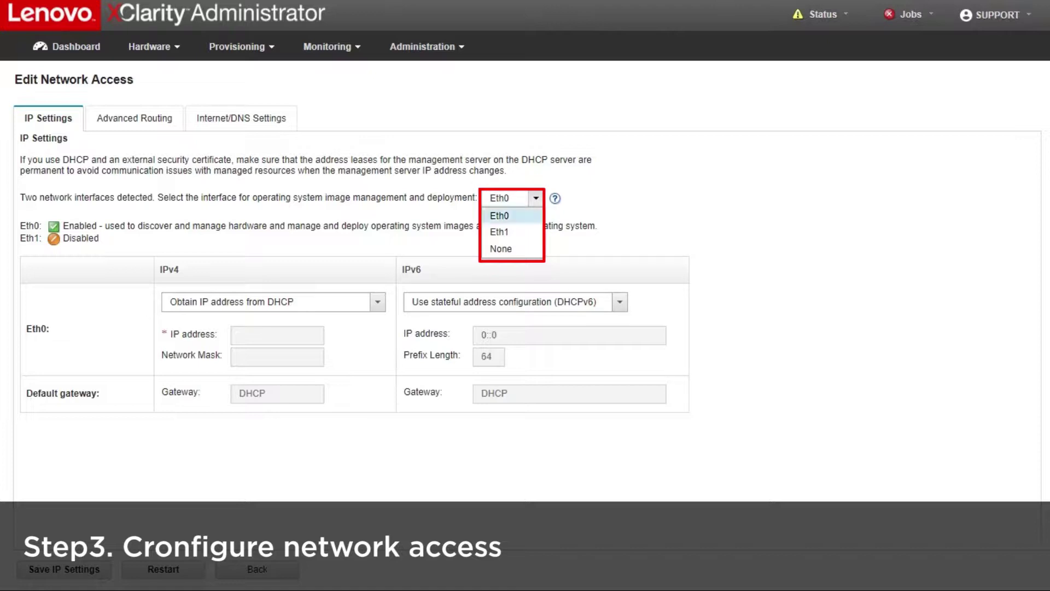
key(Down)
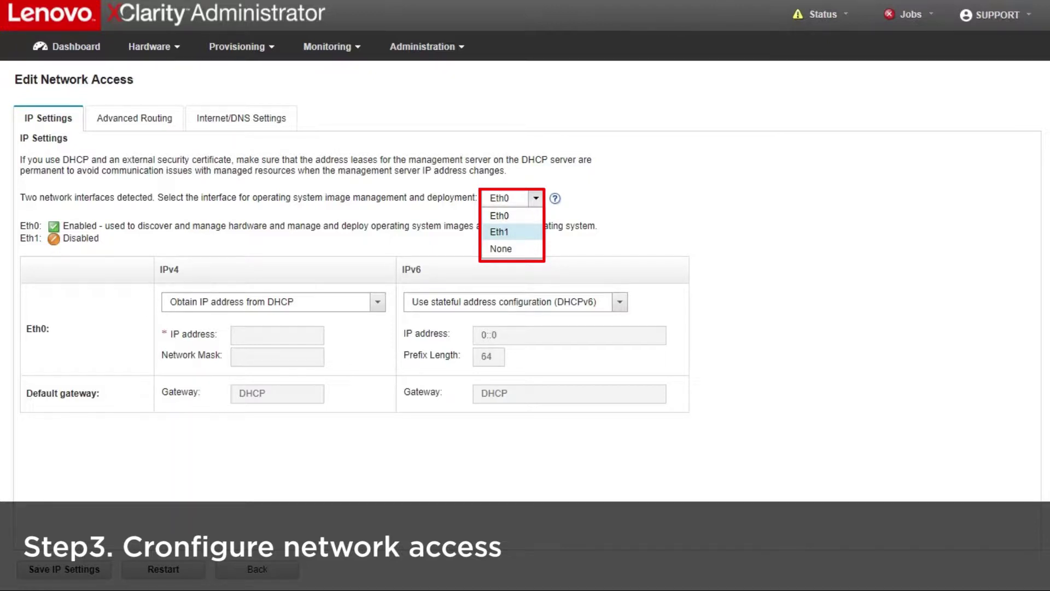
key(Return)
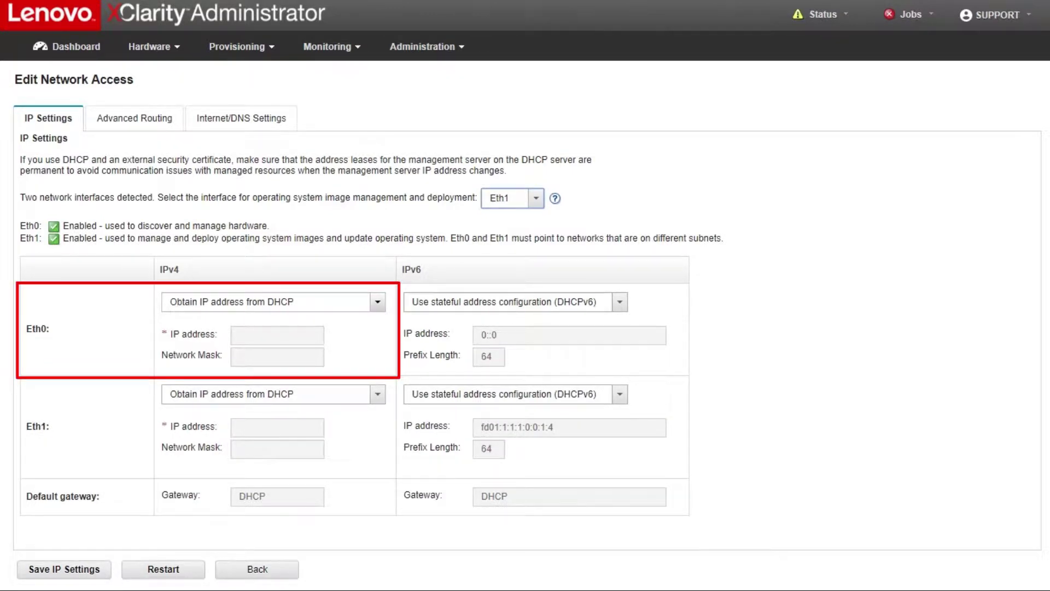
Switch Eth0 to statically assigned IPv4 10.240.61.104 with mask 255.255.252.0.
click(377, 302)
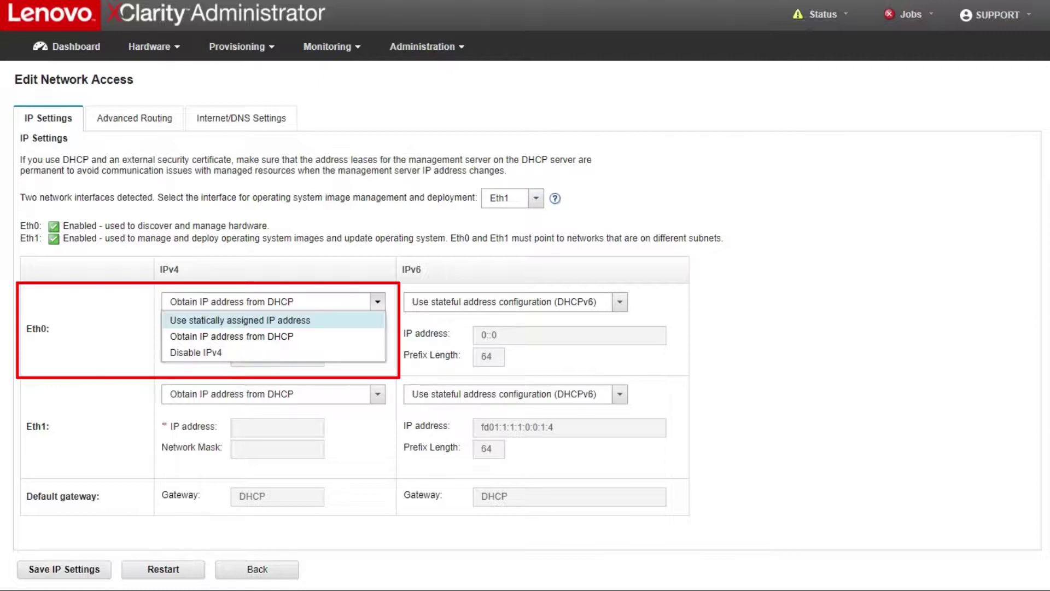
click(240, 320)
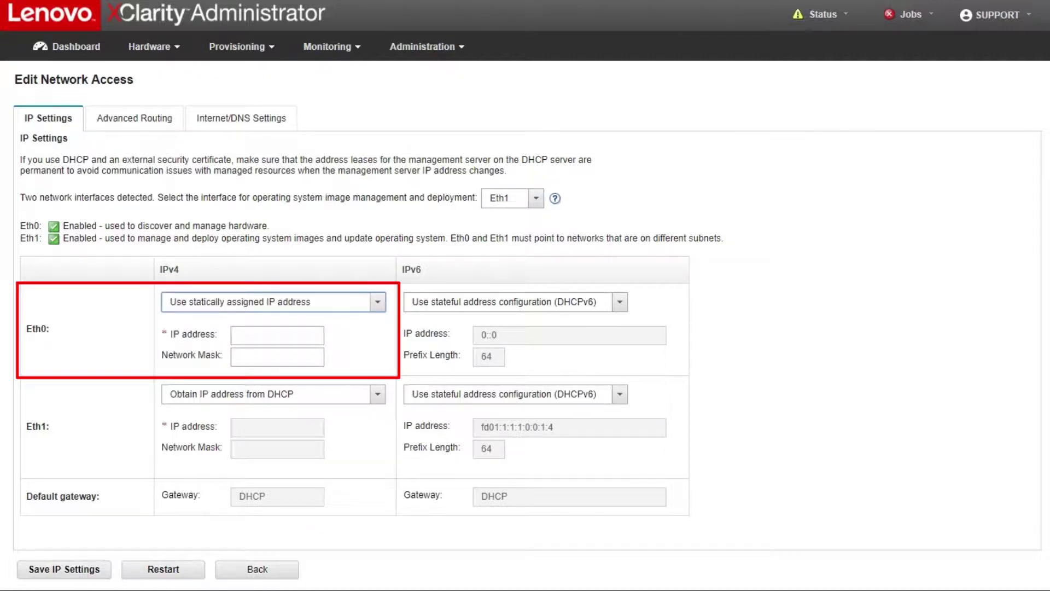
click(277, 334)
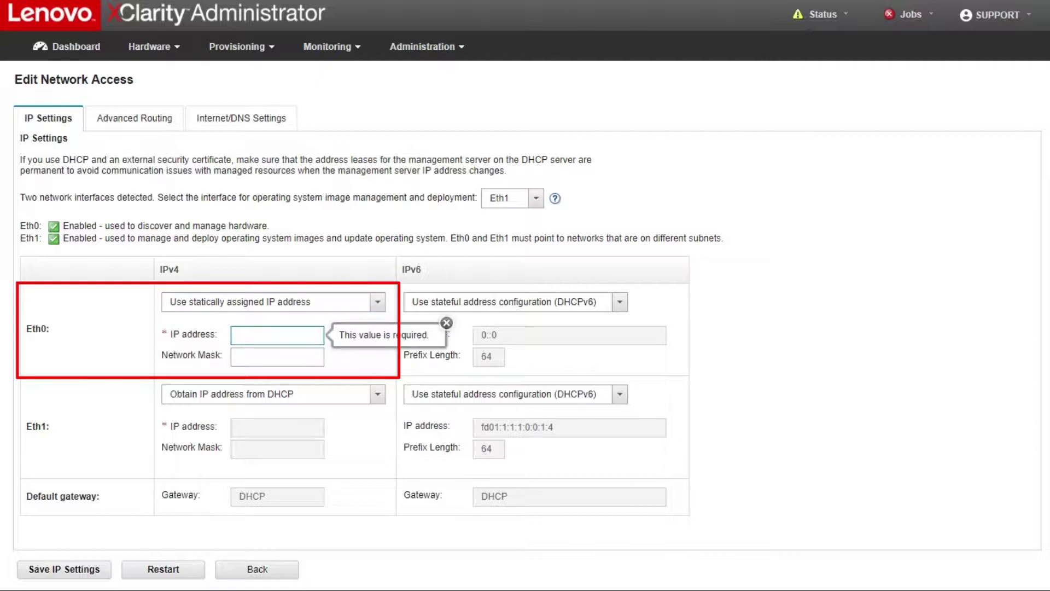
text(10.240.61.104)
click(276, 357)
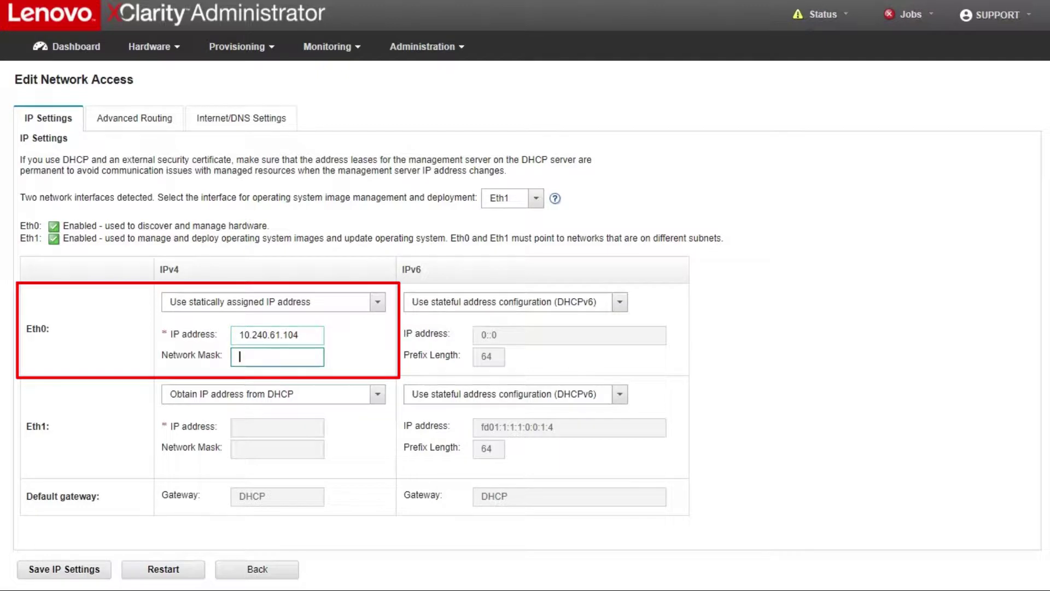
text(255.255.252.0)
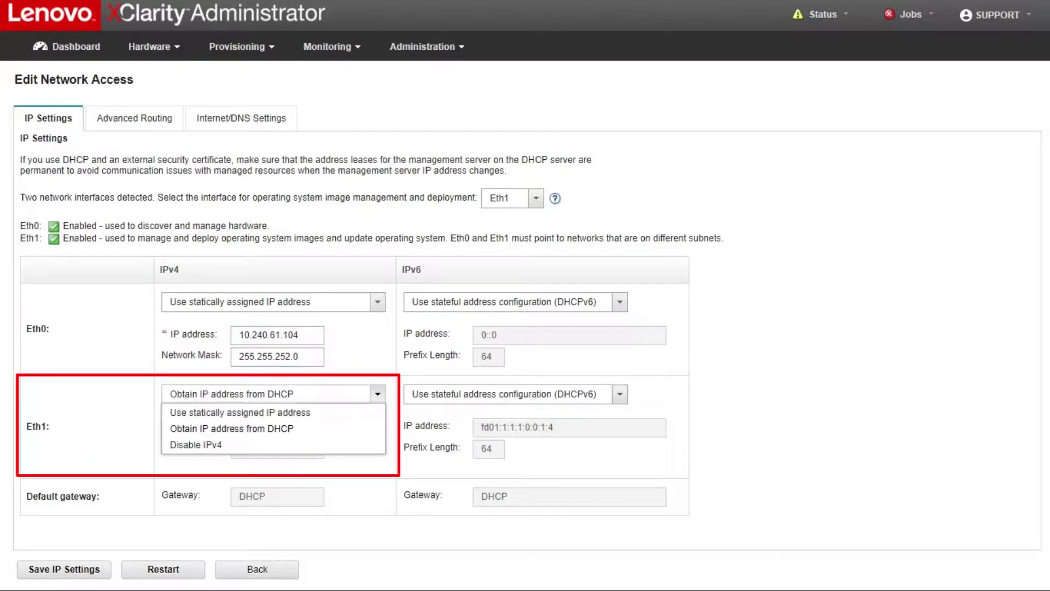
Switch Eth1 to static IPv4 10.10.1.9, mask 255.255.255.0, keeping gateway 10.240.60.1.
key(Return)
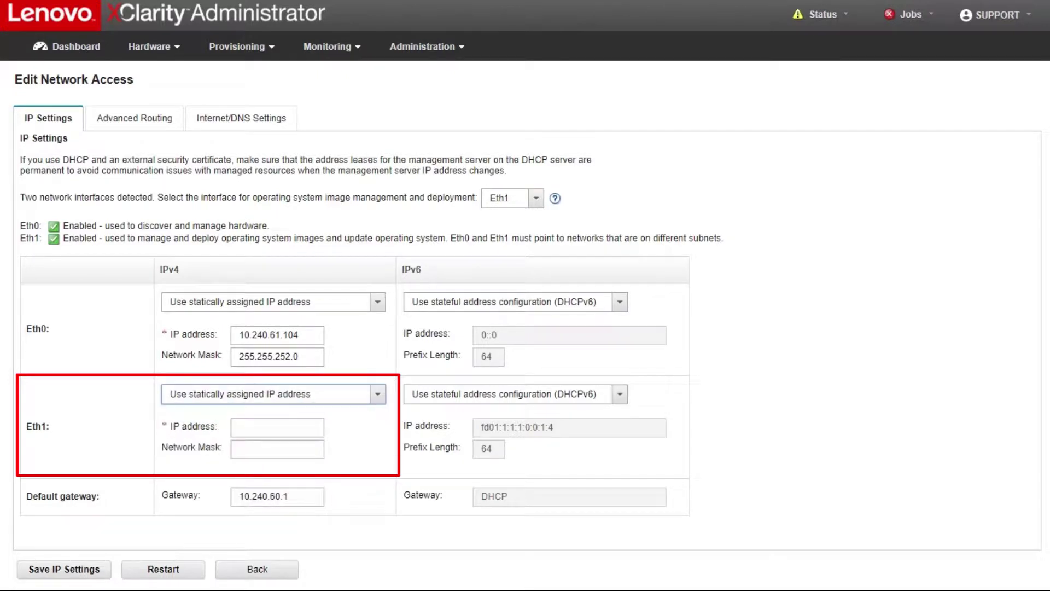
click(277, 427)
text(10)
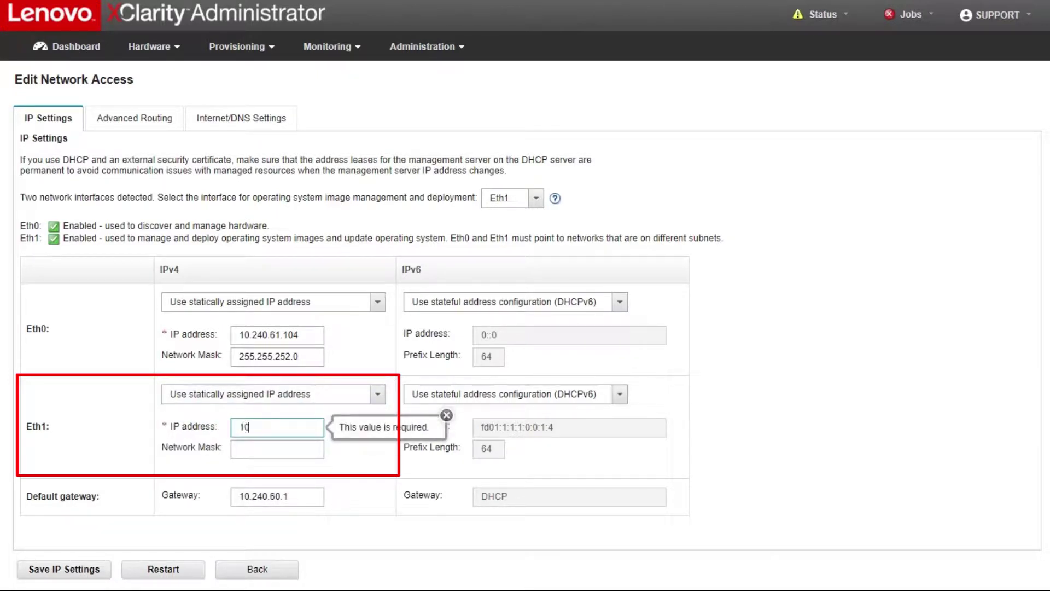
text(.10.1.9)
key(Tab)
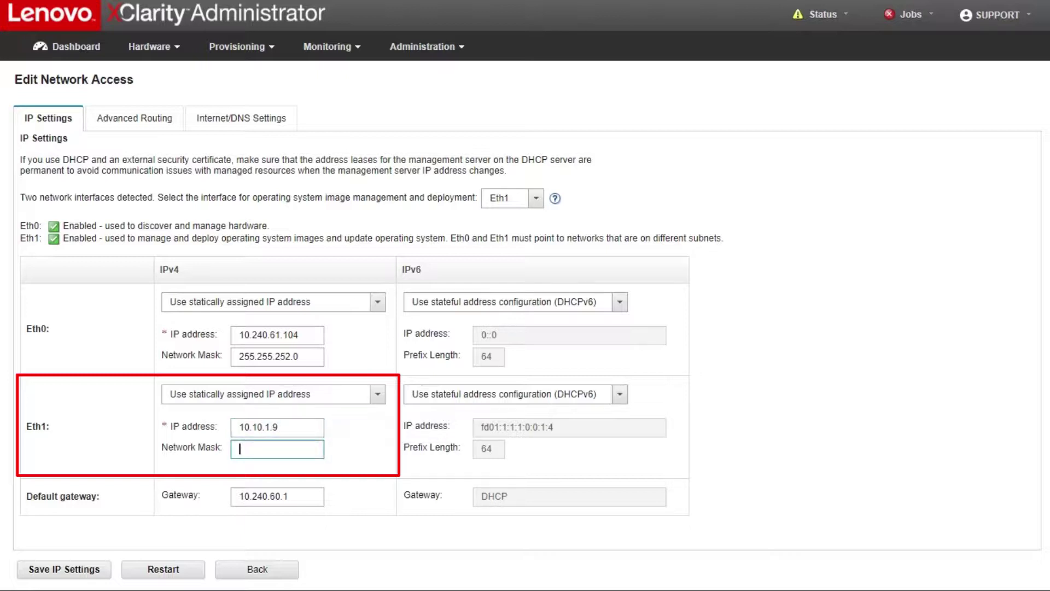
text(255.255.255.0)
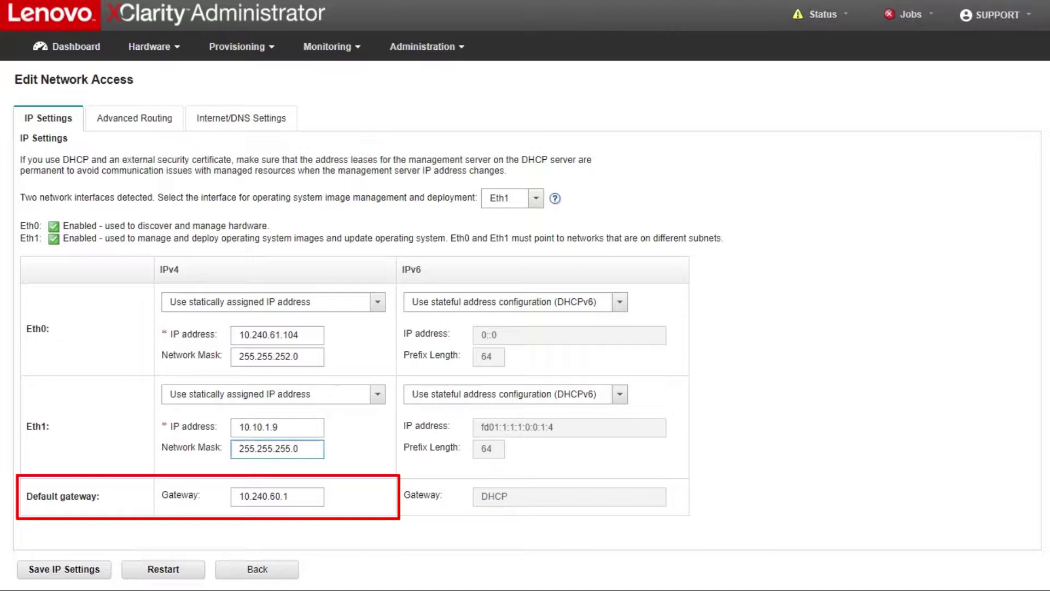
click(515, 394)
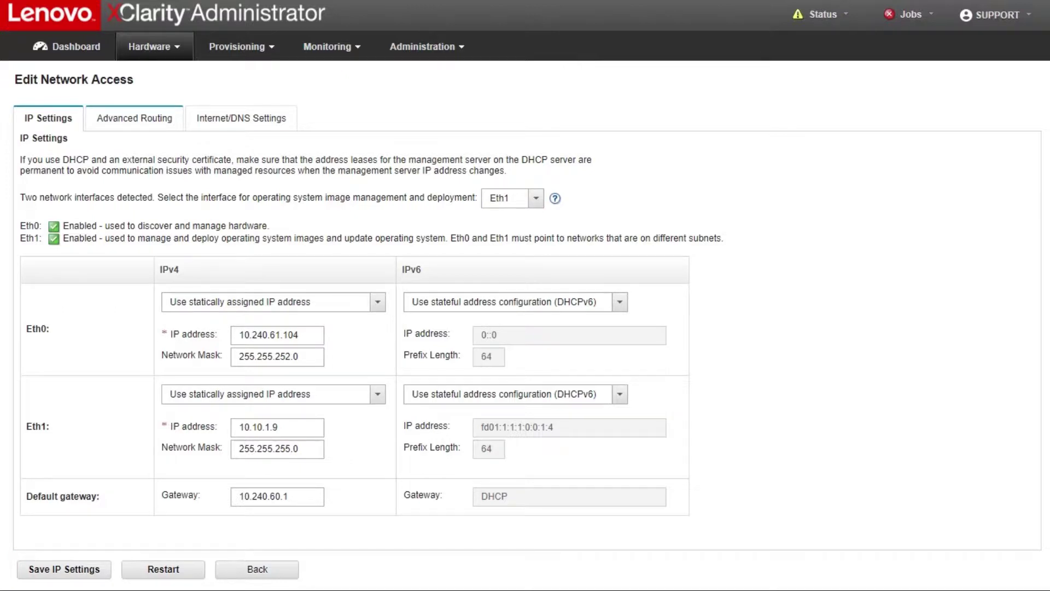
Review the advanced routing and Internet/DNS settings in Edit Network Access.
click(134, 118)
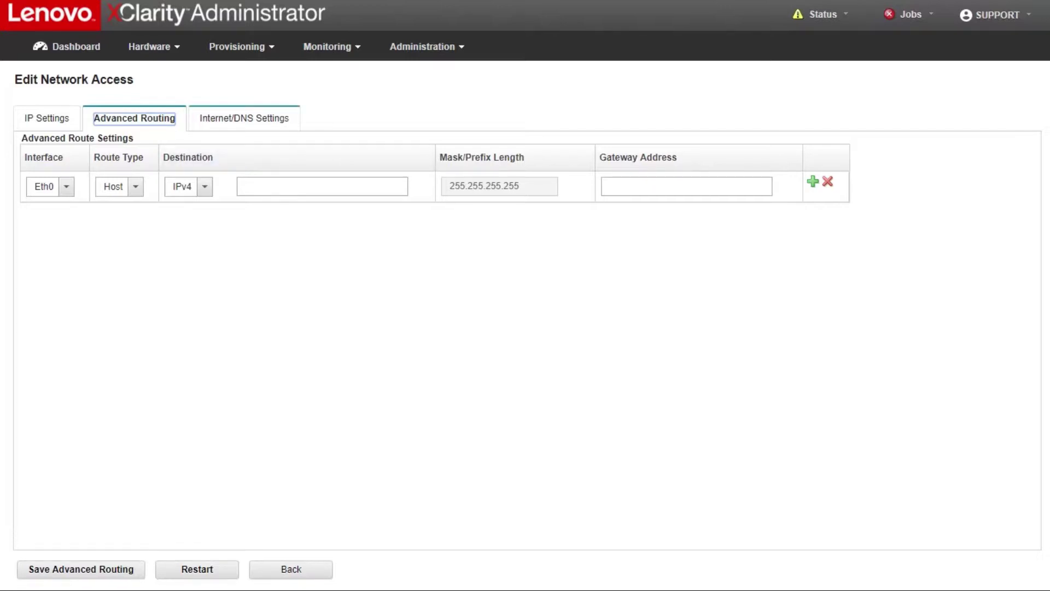
click(244, 118)
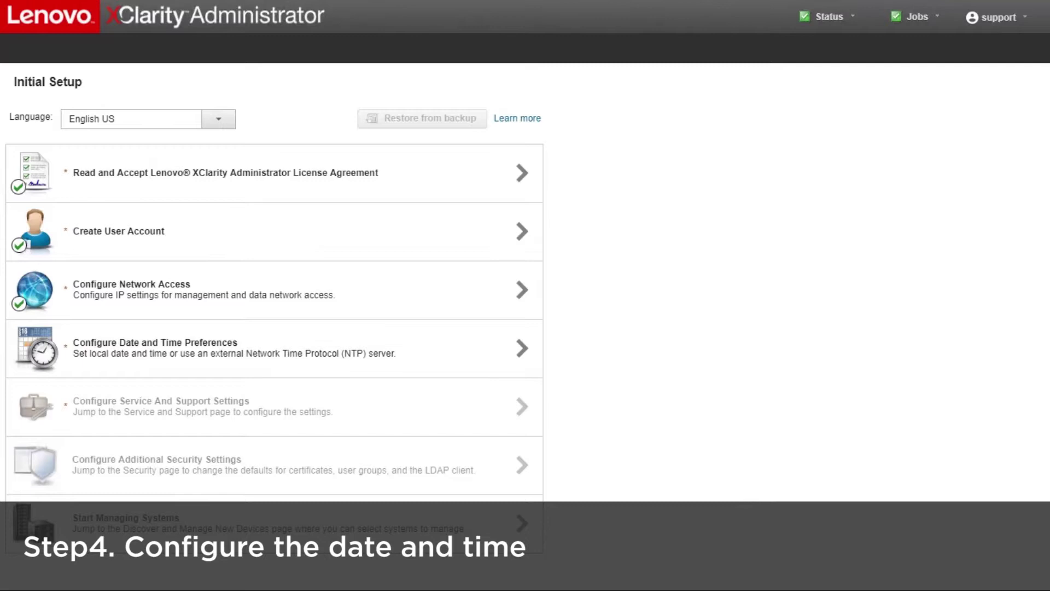
Save date and time with NTP server us.pool.ntp.org and the New York time zone.
click(522, 348)
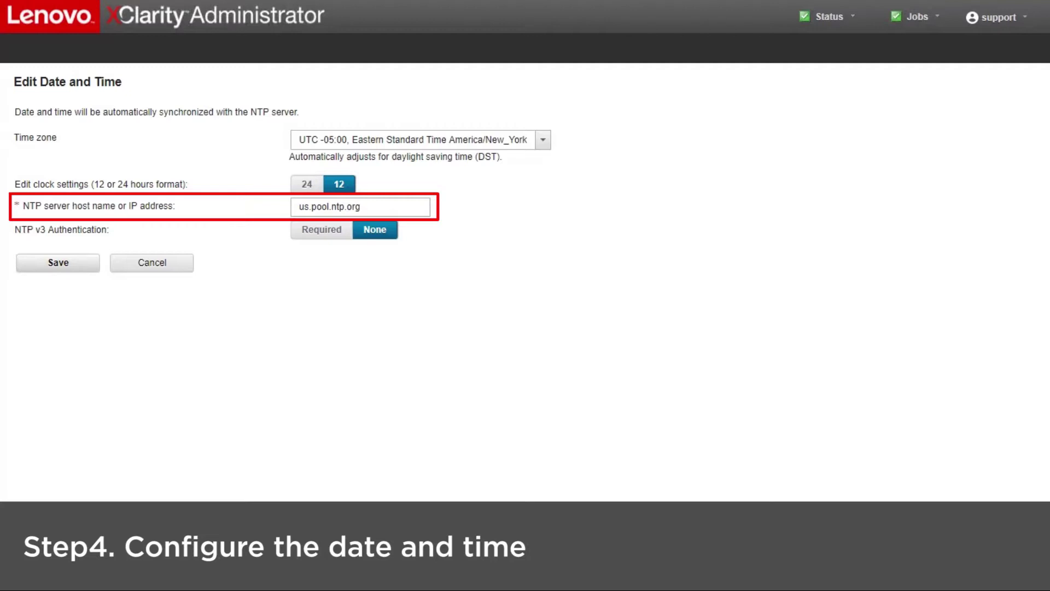
key(Return)
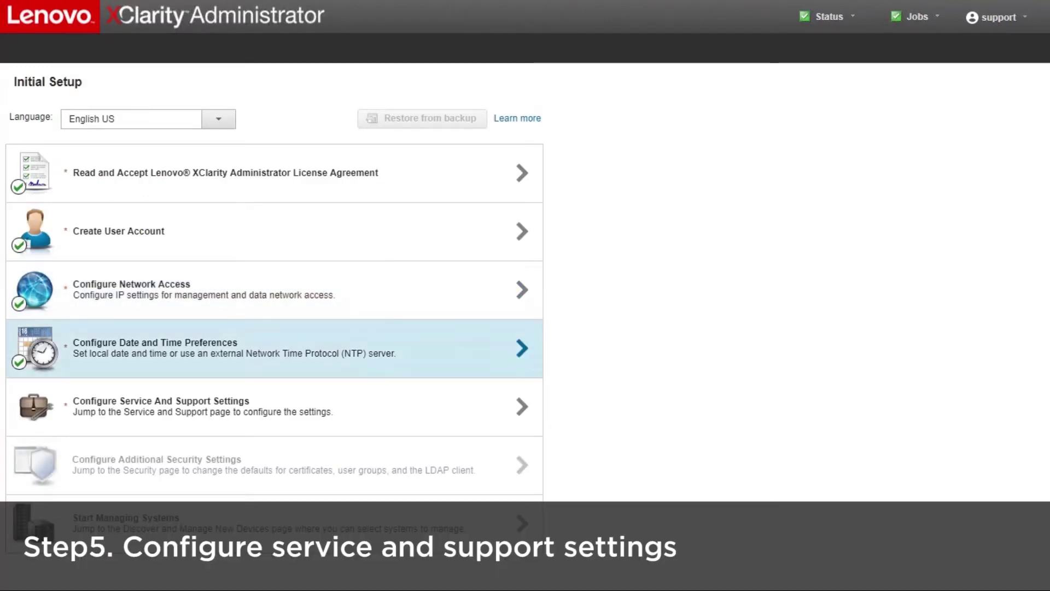
Allow anonymous usage data only, and skip Call Home and Lenovo Upload Facility setup.
click(296, 405)
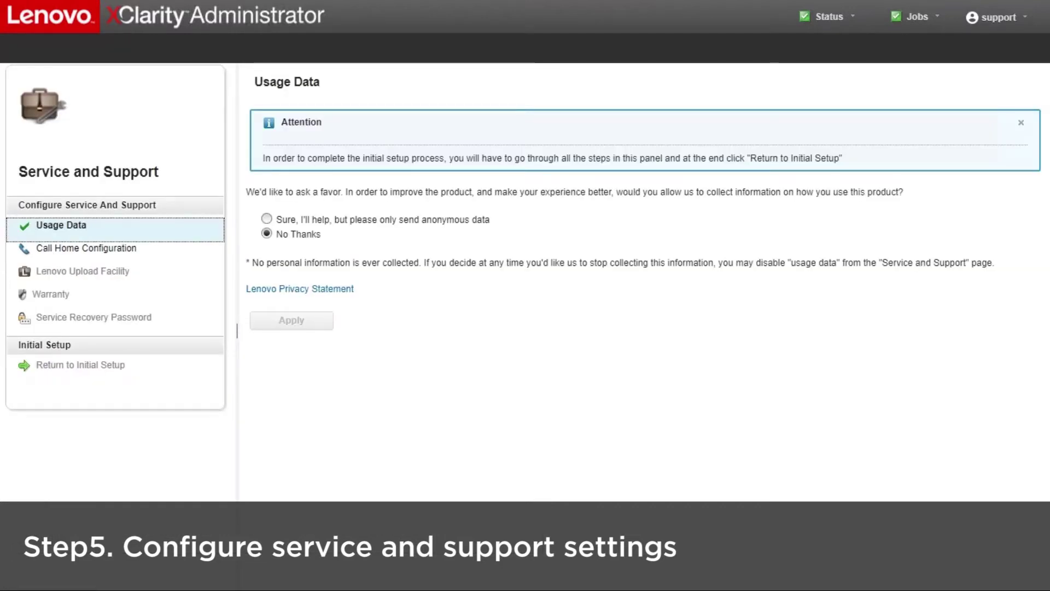
click(266, 219)
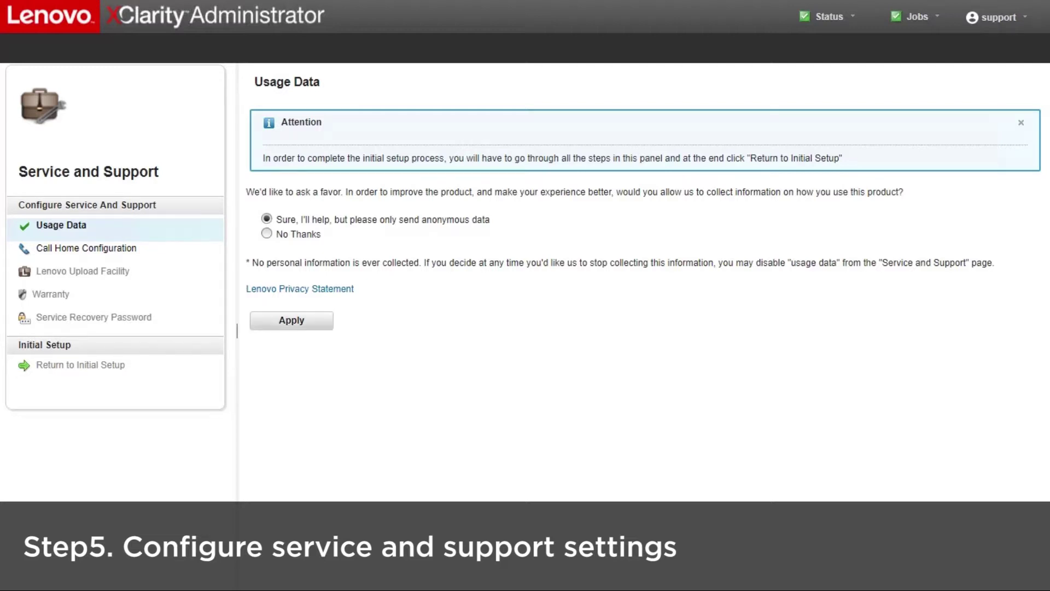
click(291, 320)
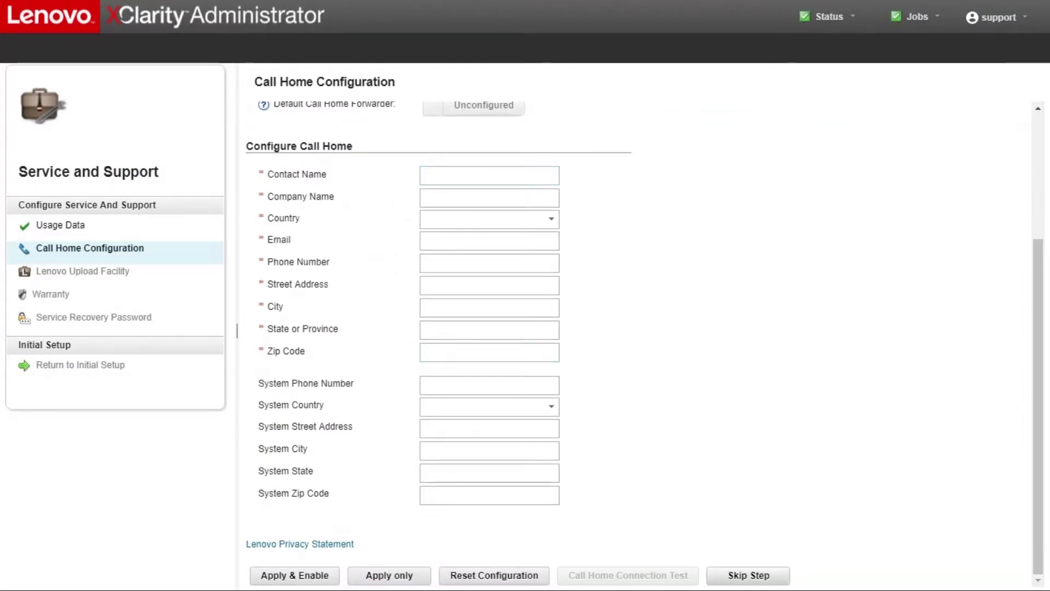
click(748, 575)
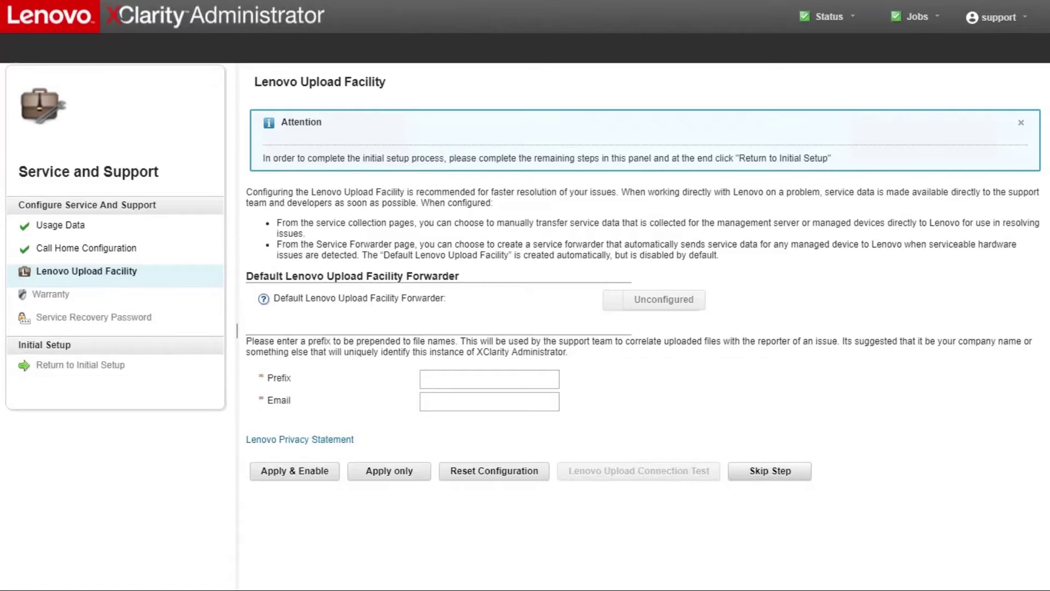
click(770, 471)
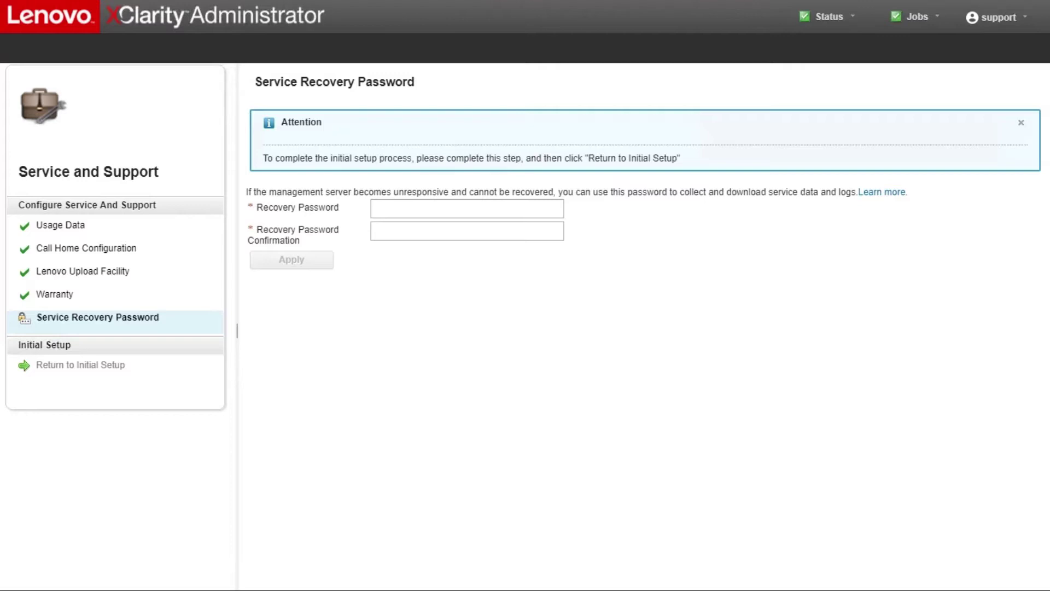
Enter and confirm the service recovery password, apply it, and return to Initial Setup.
click(379, 208)
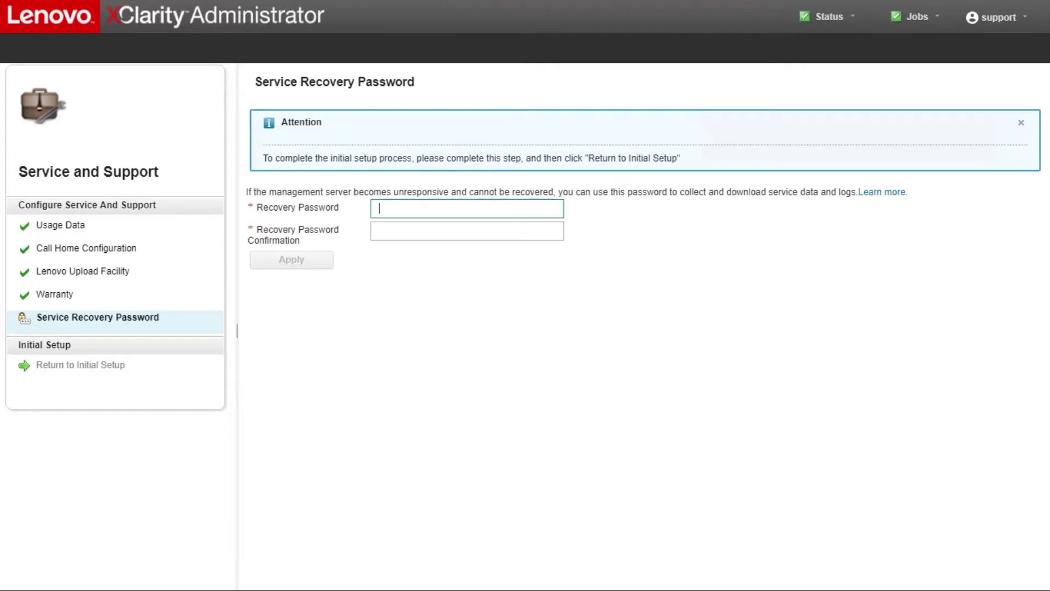
text(Pass)
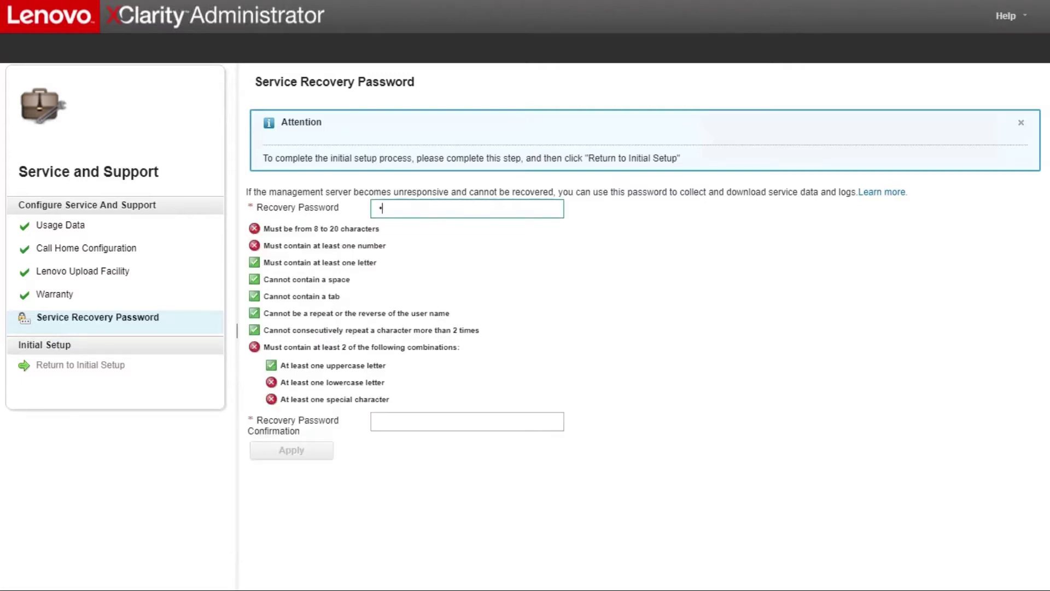
text(w0rd)
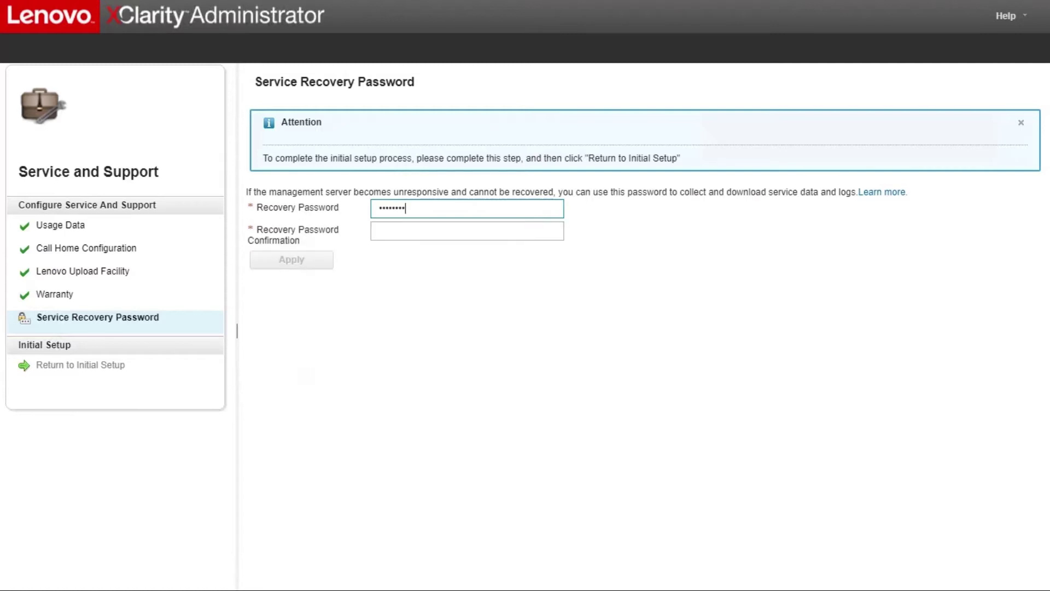
key(Tab)
text(Passw0rd)
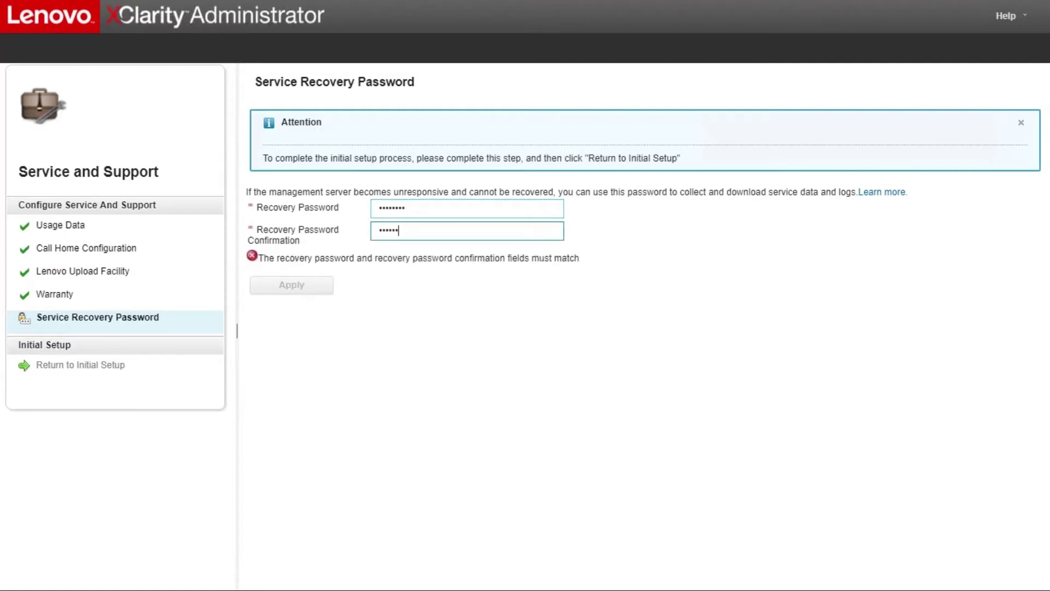
key(Tab)
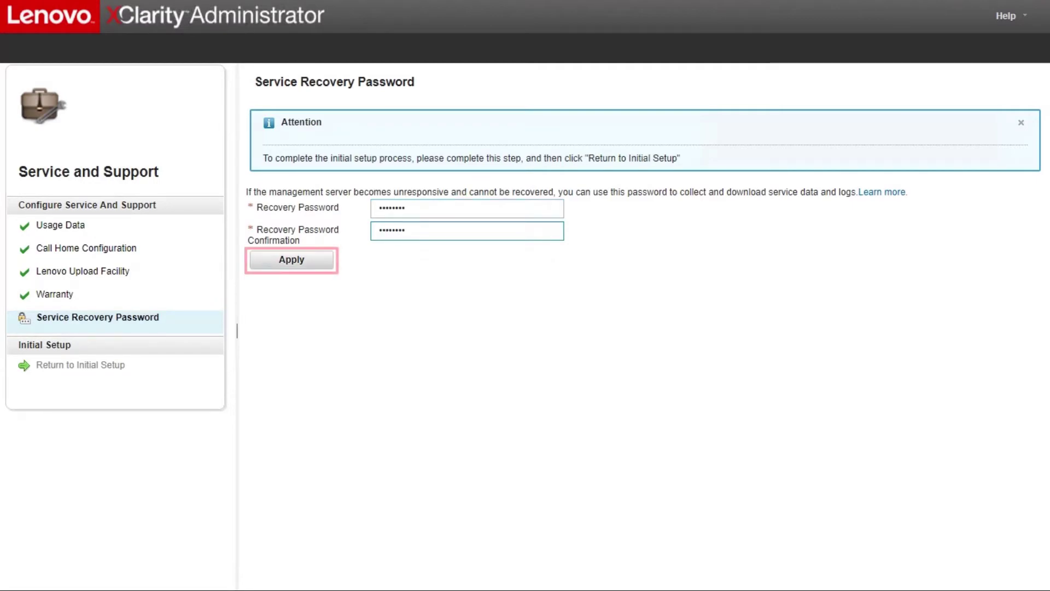
key(Return)
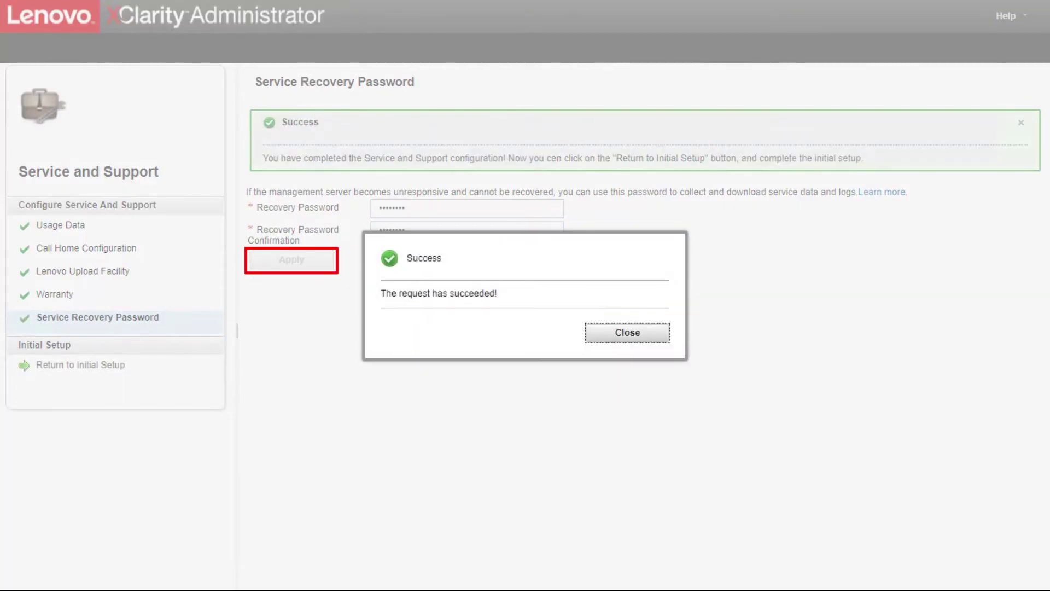
key(Return)
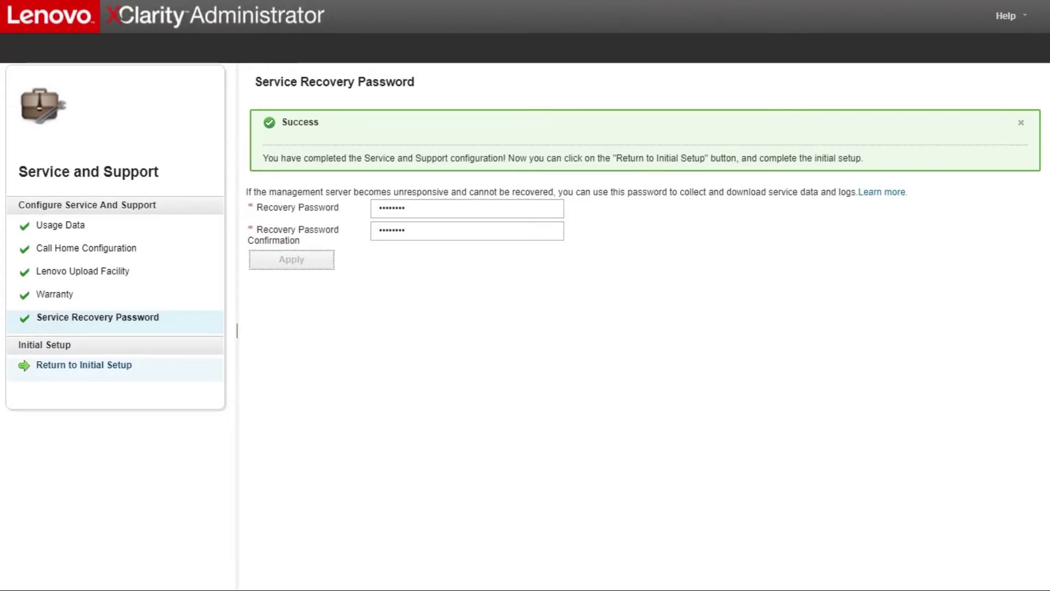
click(84, 365)
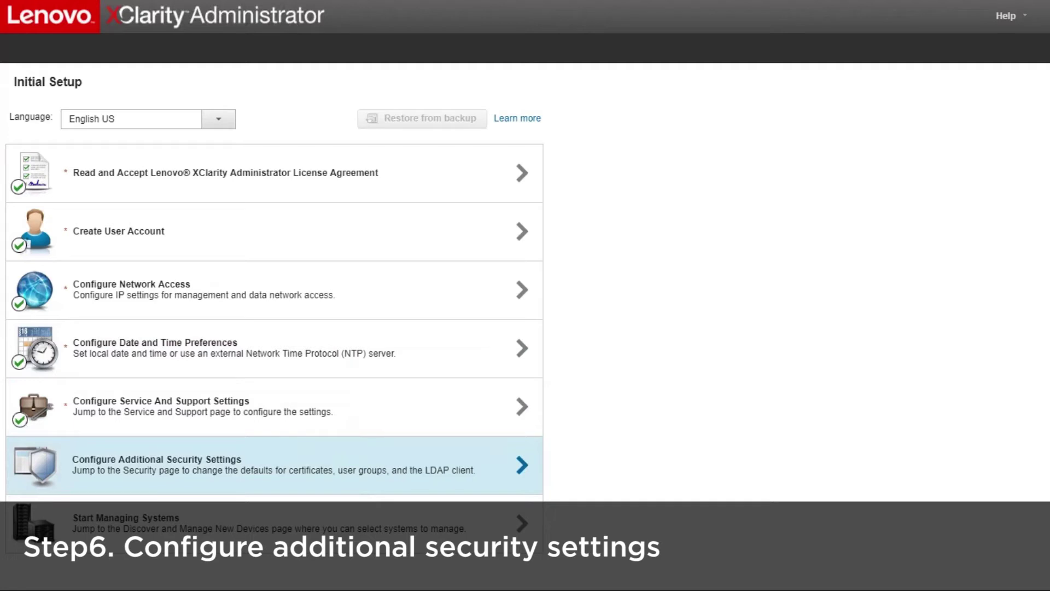
Open the additional security settings and scroll through the Local User Management accounts.
click(274, 465)
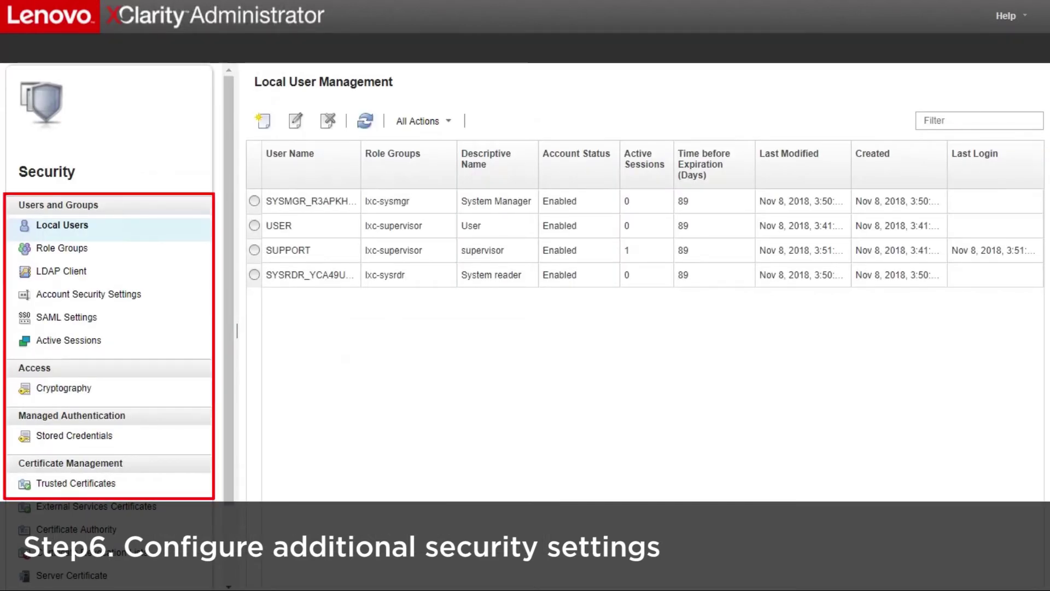
scroll(109, 328, down, 2)
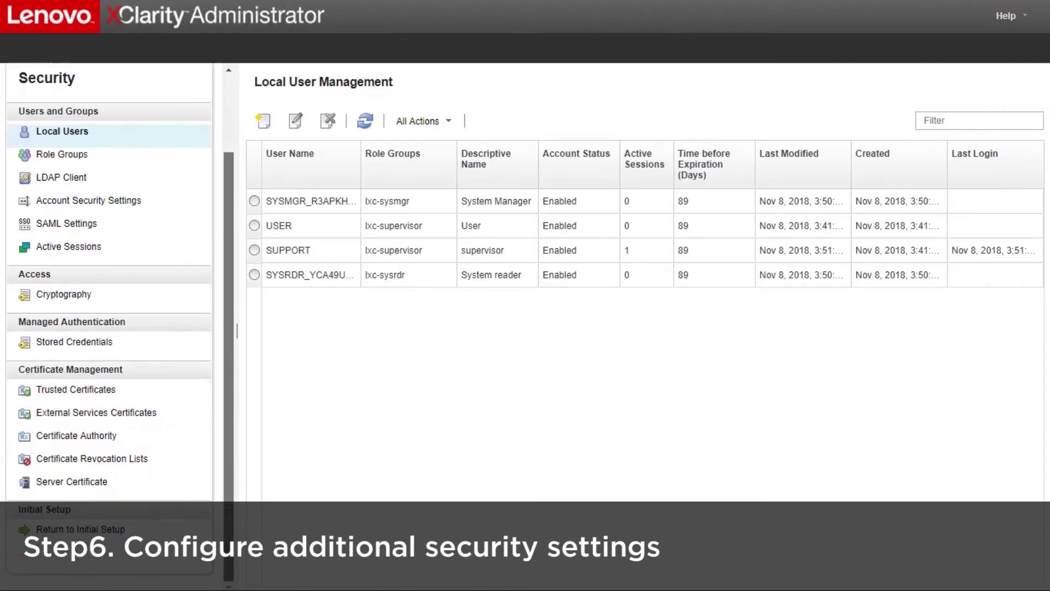